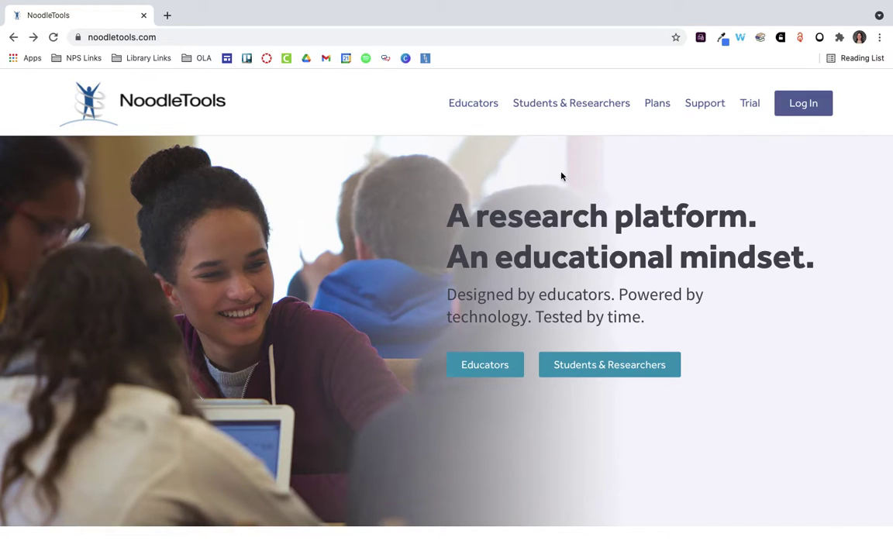
- Sign in to NoodleTools through the Google sign-in service
mouse_move(421, 2)
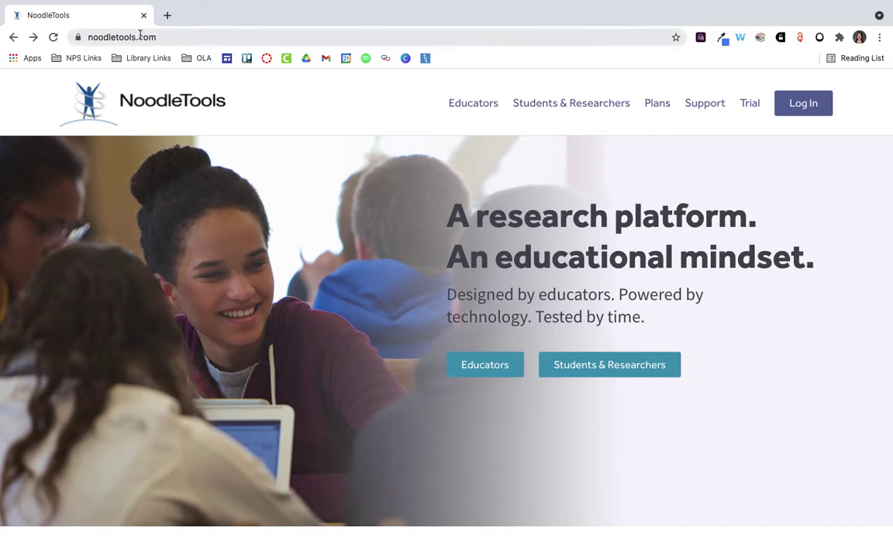
left_click(809, 107)
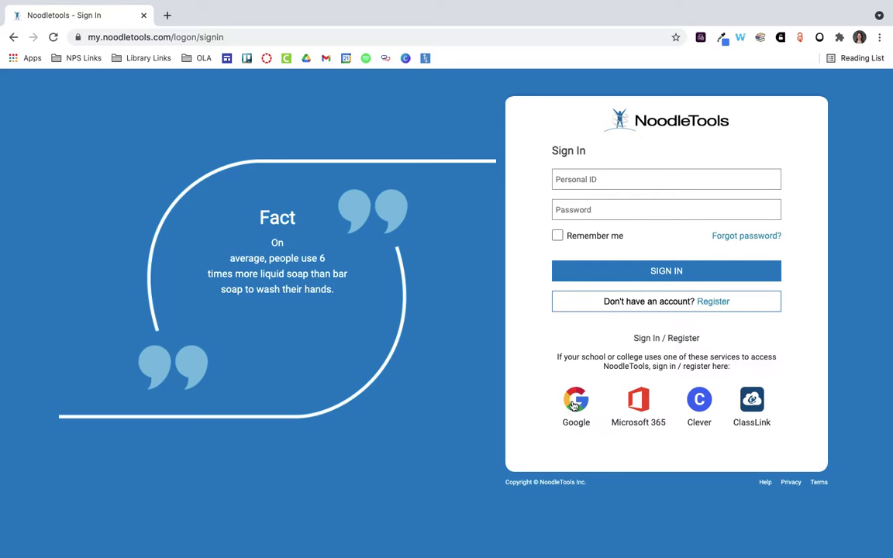
scroll(577, 423, "up", 3)
scroll(576, 413, "up", 2)
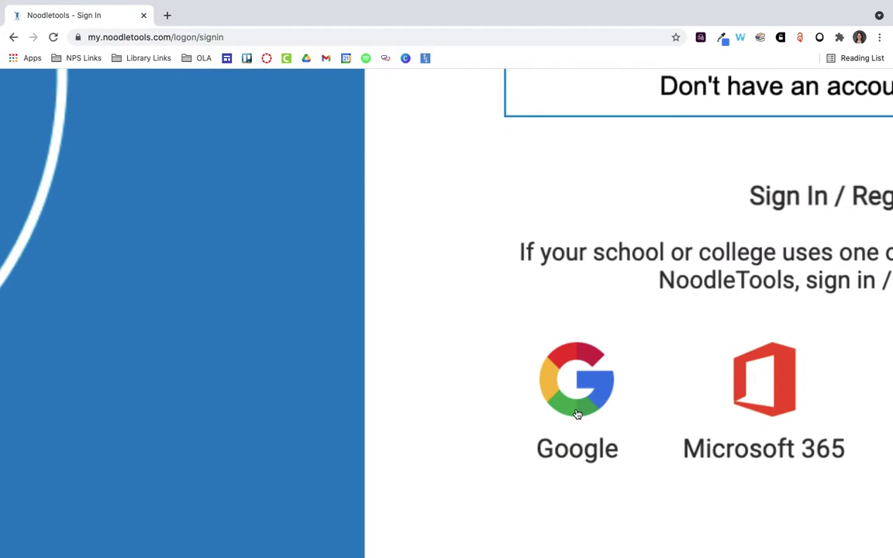
scroll(567, 394, "down", 3)
scroll(567, 394, "up", 3)
scroll(567, 394, "down", 4)
scroll(567, 394, "down", 2)
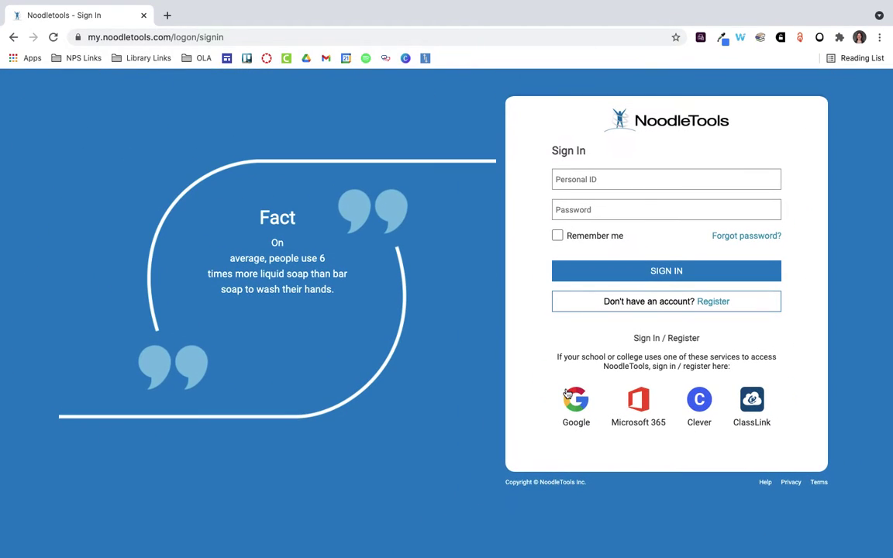
left_click(577, 417)
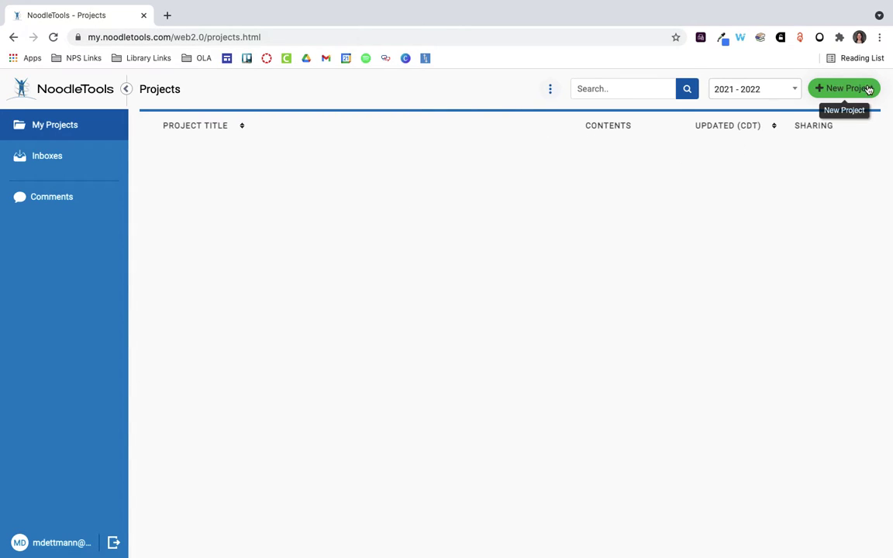
- Fill in a new project titled "Example" with MLA citation style and Advanced citation level, and submit it
scroll(846, 89, "up", 3)
scroll(847, 90, "down", 3)
left_click(838, 92)
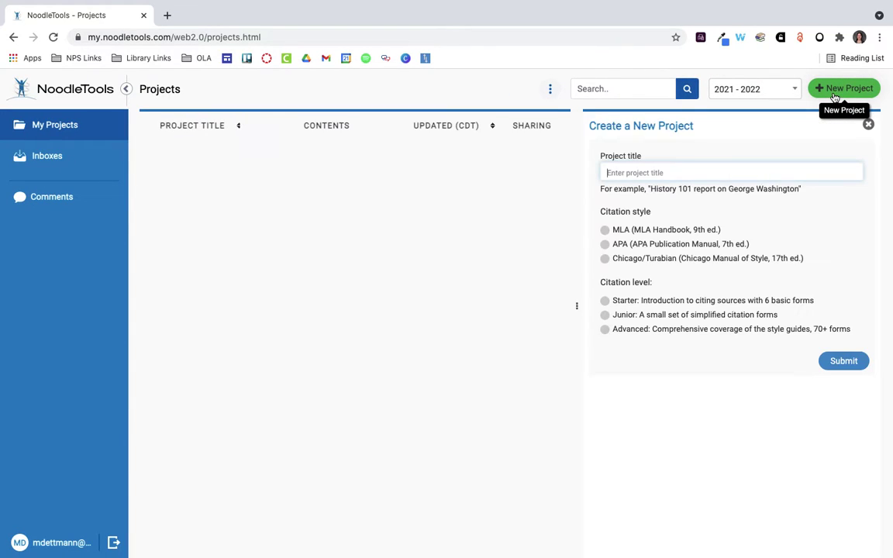
left_click(647, 172)
type("Example")
left_click(605, 230)
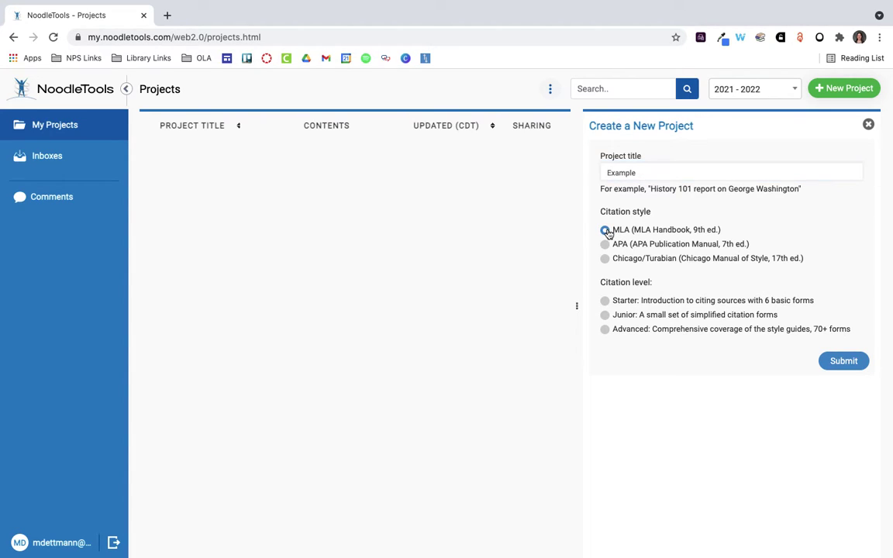
left_click(605, 330)
left_click(848, 362)
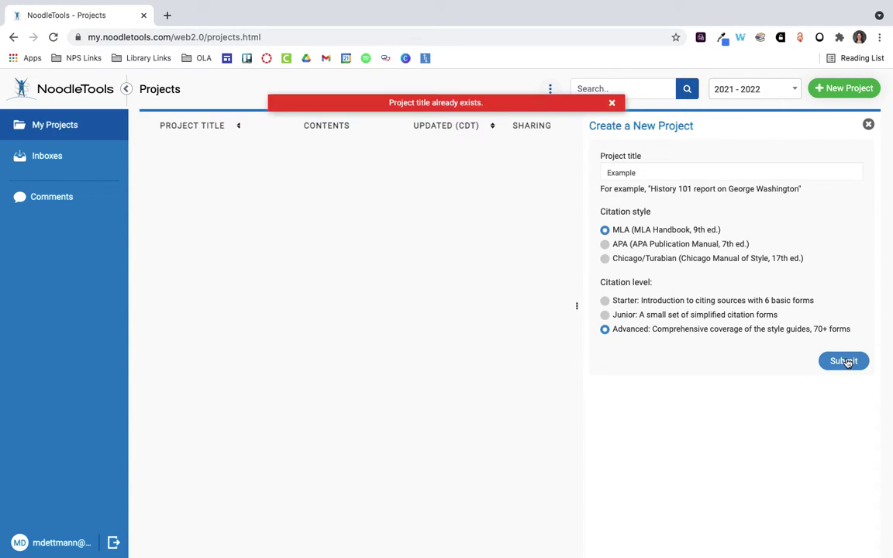
- Change the new project's title to "Example 1" and submit it again
left_click(664, 175)
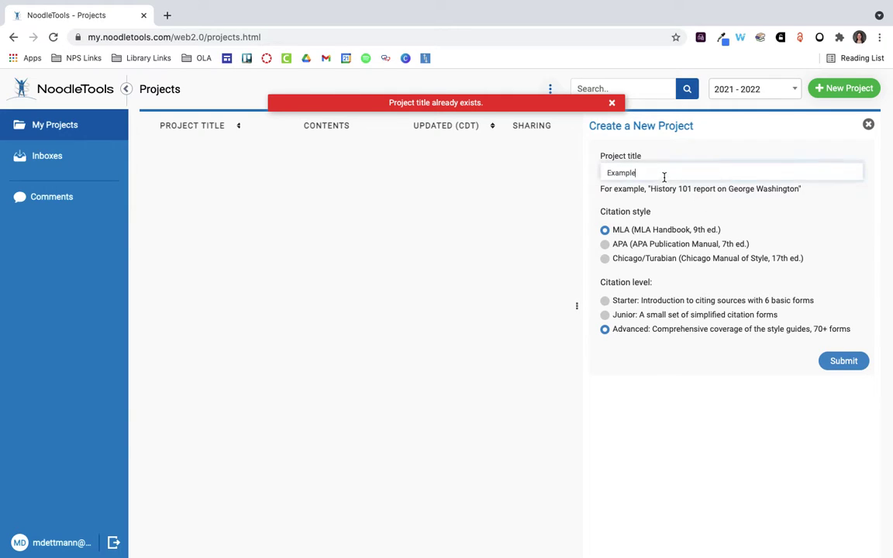
type("2")
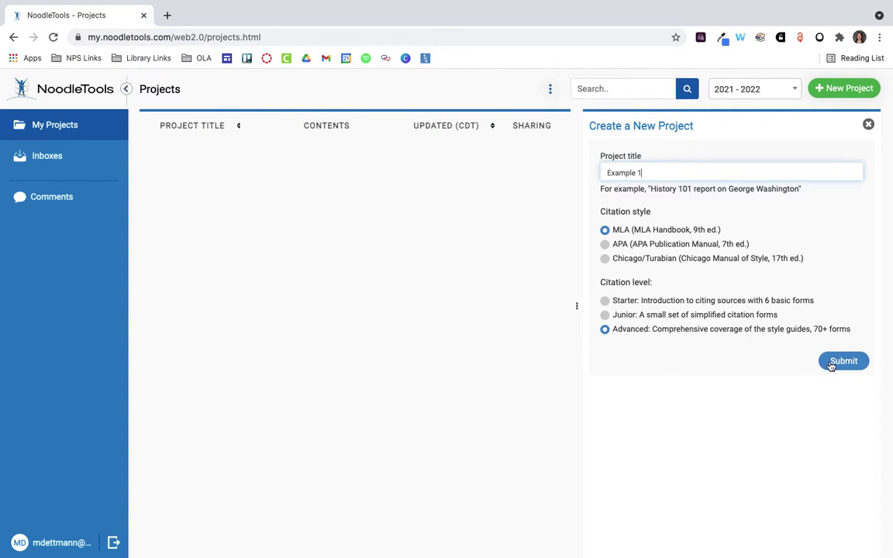
left_click(831, 361)
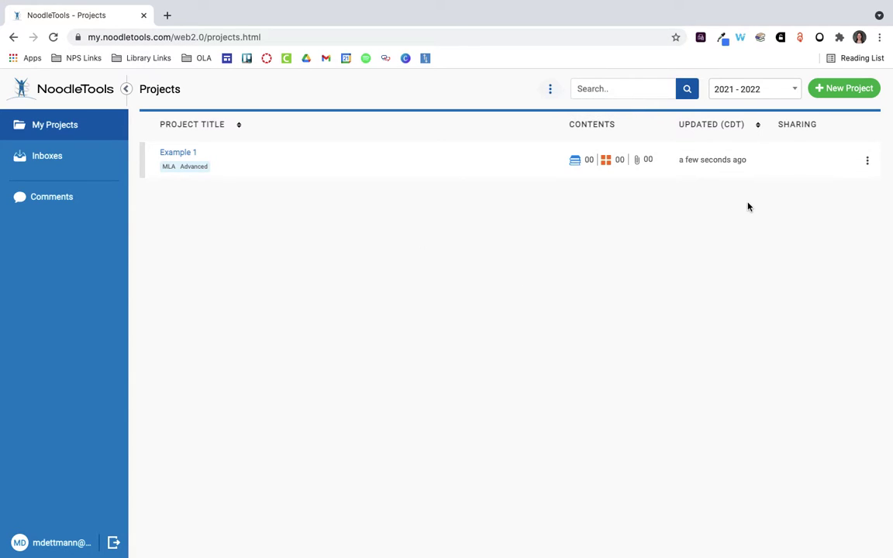
- Open the sharing options of the Example 1 project from the project list
scroll(795, 130, "up", 5)
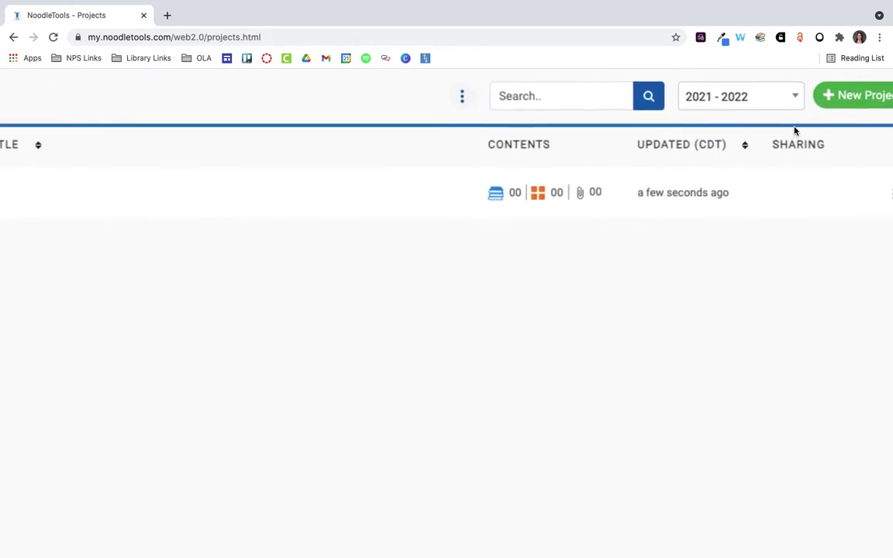
scroll(843, 208, "right", 2)
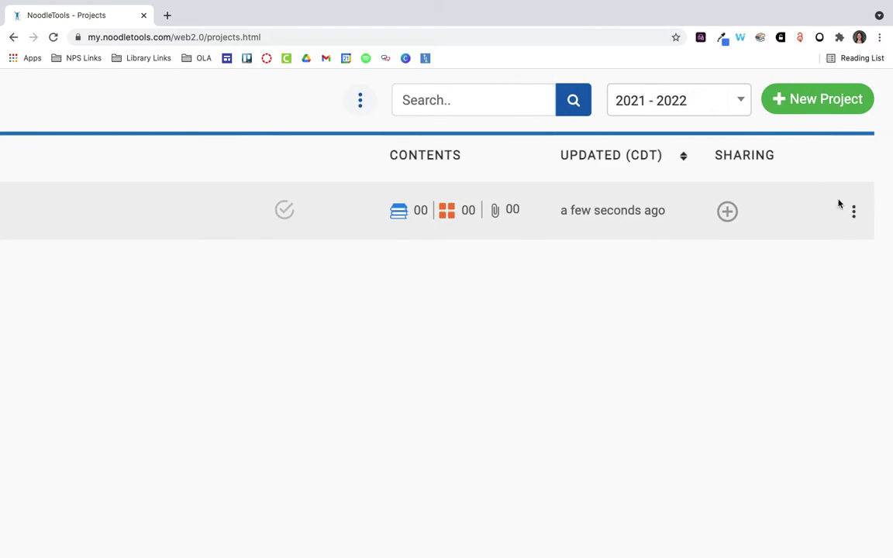
scroll(794, 175, "down", 2)
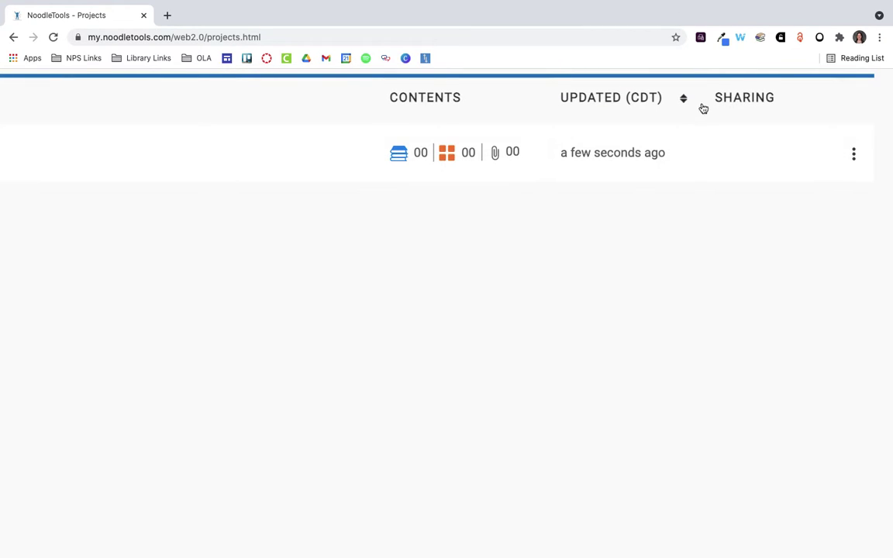
scroll(794, 101, "up", 1)
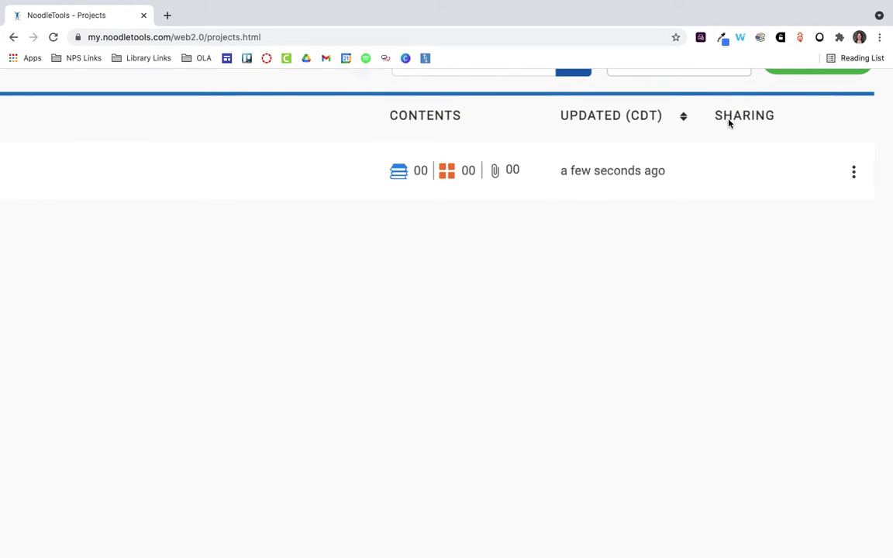
mouse_move(729, 153)
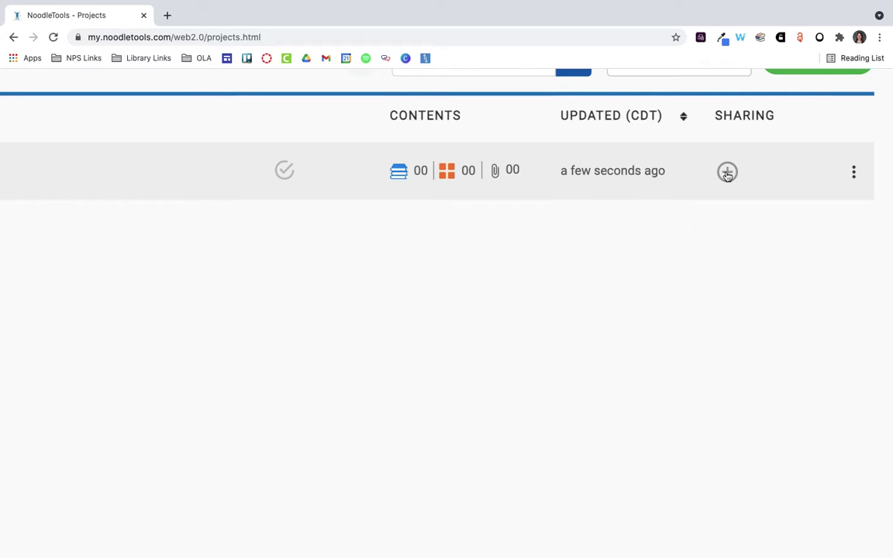
key("super+minus")
key("super+minus")
key("super+minus")
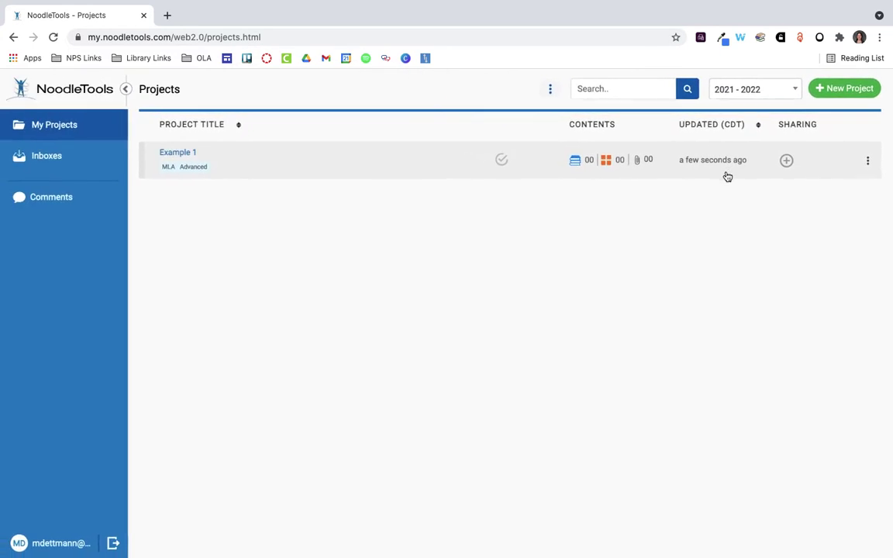
left_click(786, 161)
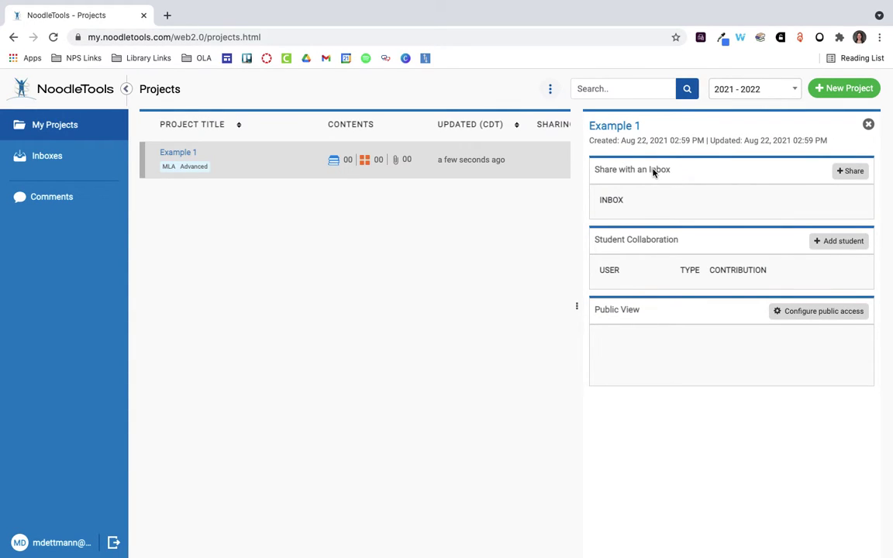
- View the form for sharing the project with an inbox, and leave the sharing options without sharing
left_click(851, 171)
left_click(802, 200)
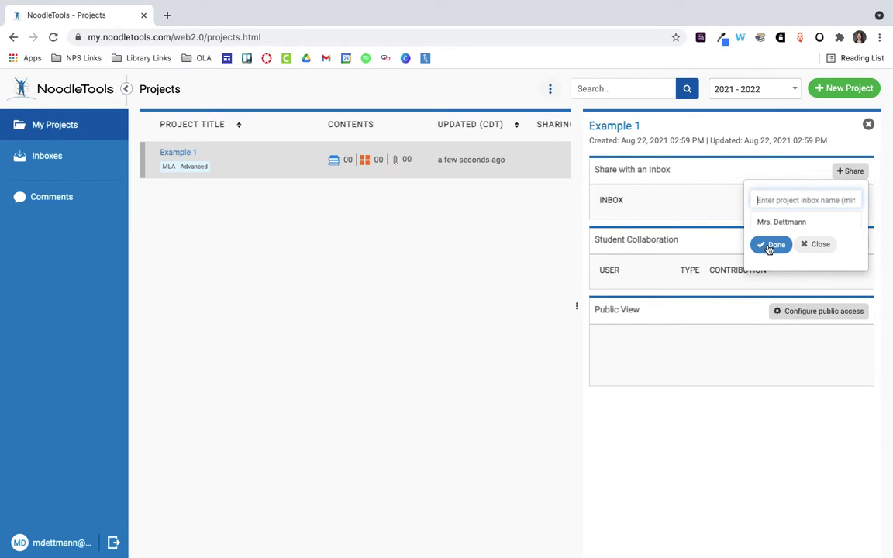
left_click(817, 246)
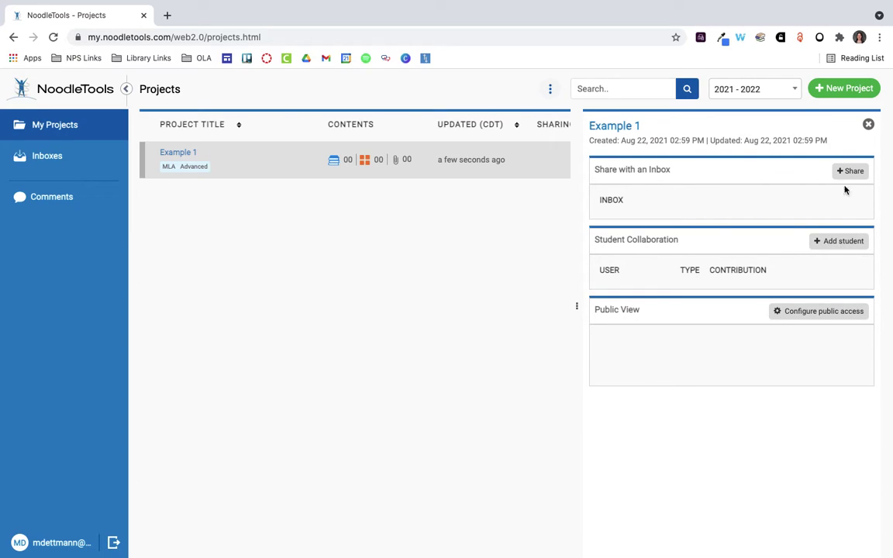
left_click(869, 125)
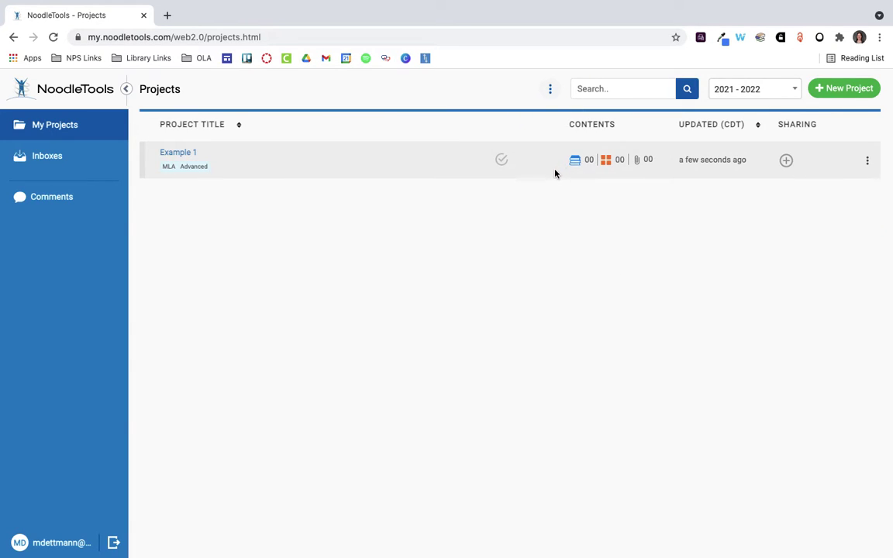
- Open the Example 1 project and create a new source of type Web Page found on a website
left_click(177, 154)
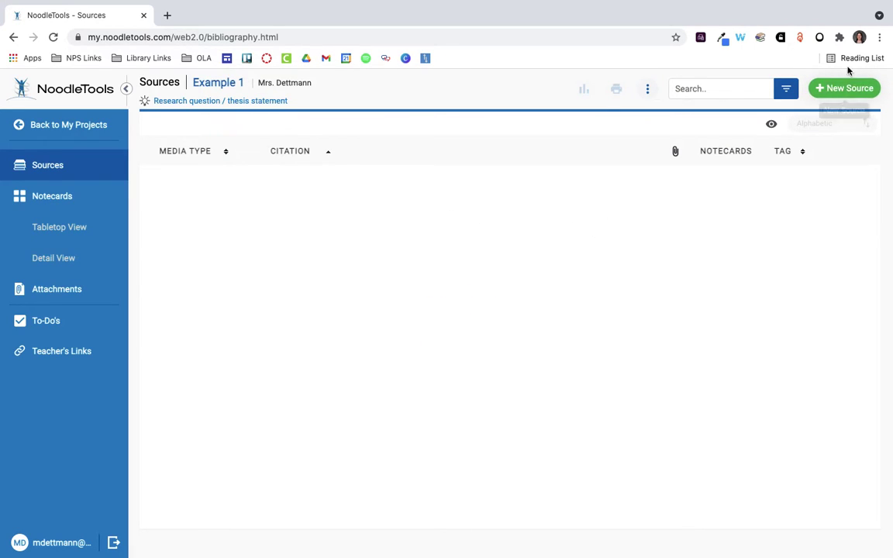
scroll(836, 88, "up", 5)
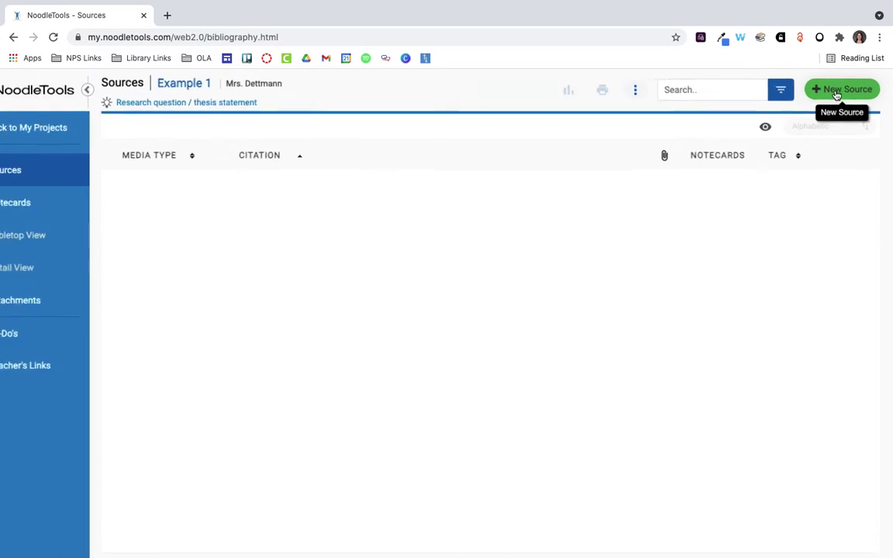
scroll(836, 94, "down", 5)
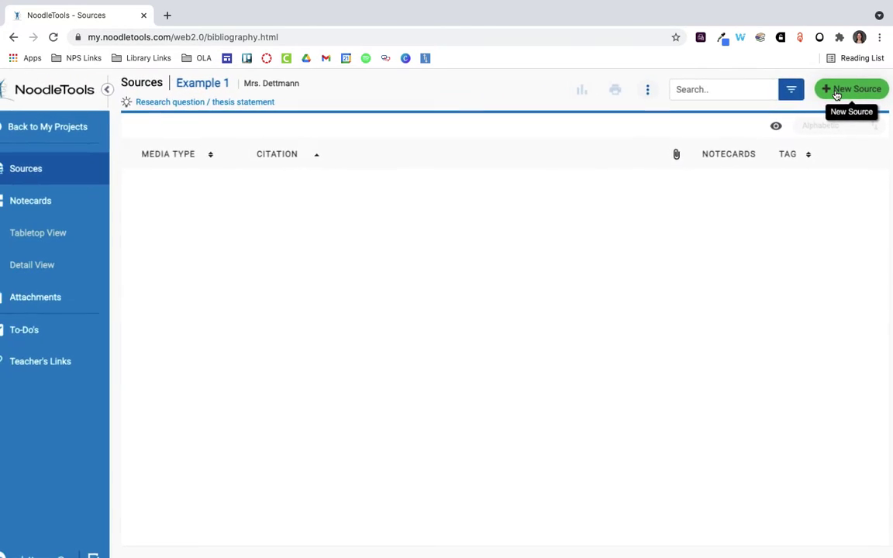
left_click(837, 90)
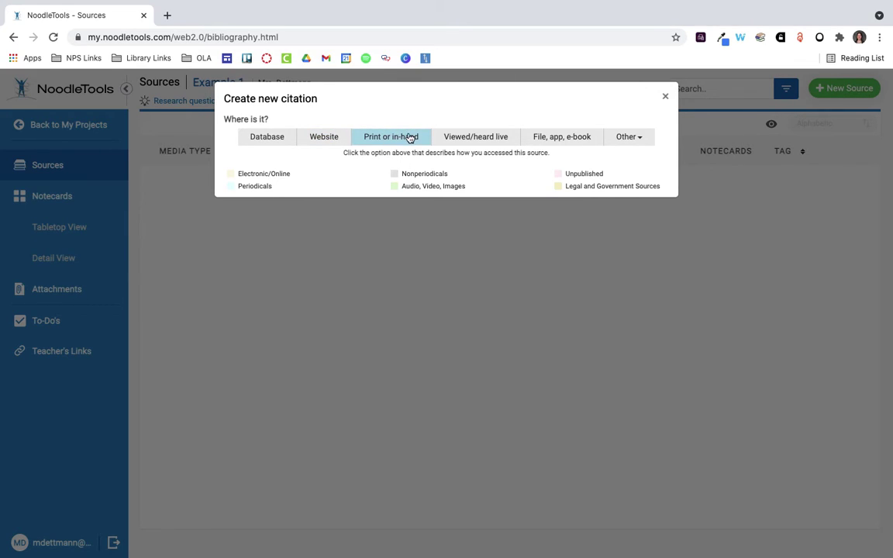
left_click(326, 138)
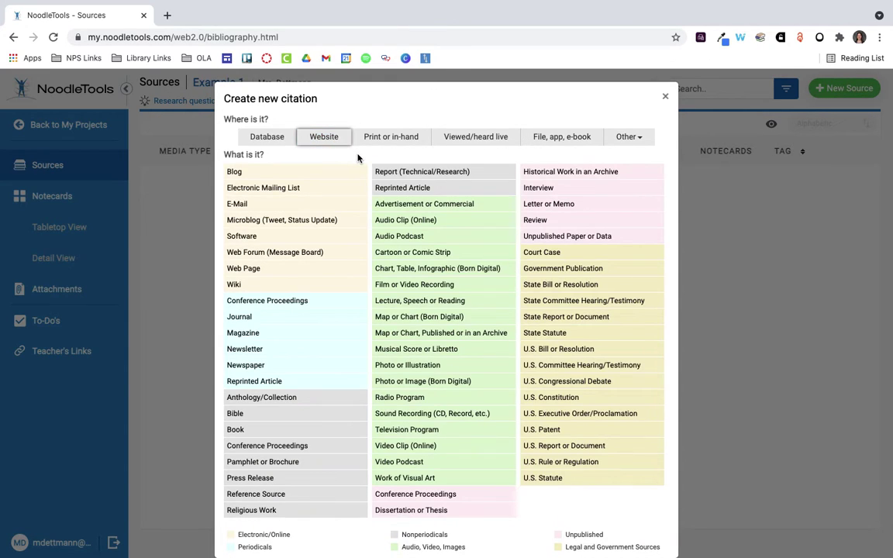
scroll(341, 146, "down", 1)
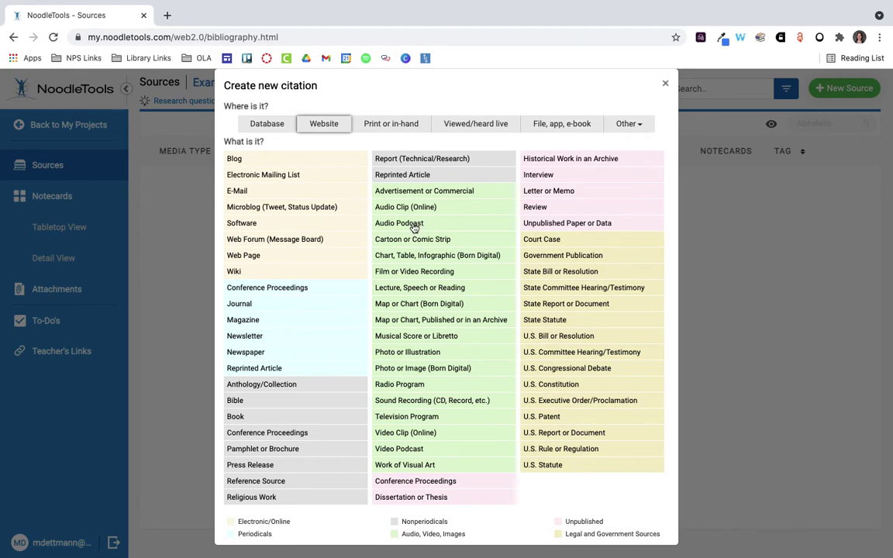
left_click(250, 258)
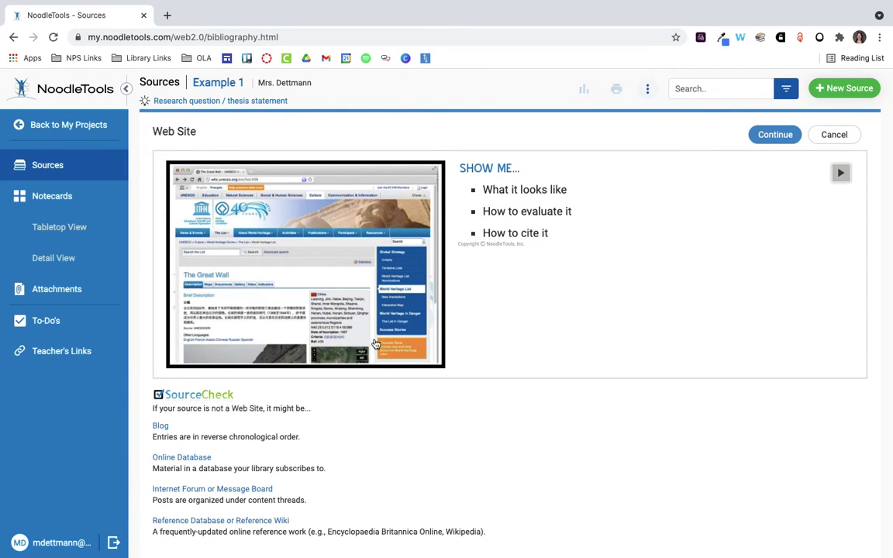
- Review the Web Site help screen with its SourceCheck suggestions and continue to the citation form
scroll(457, 341, "down", 1)
scroll(457, 341, "up", 1)
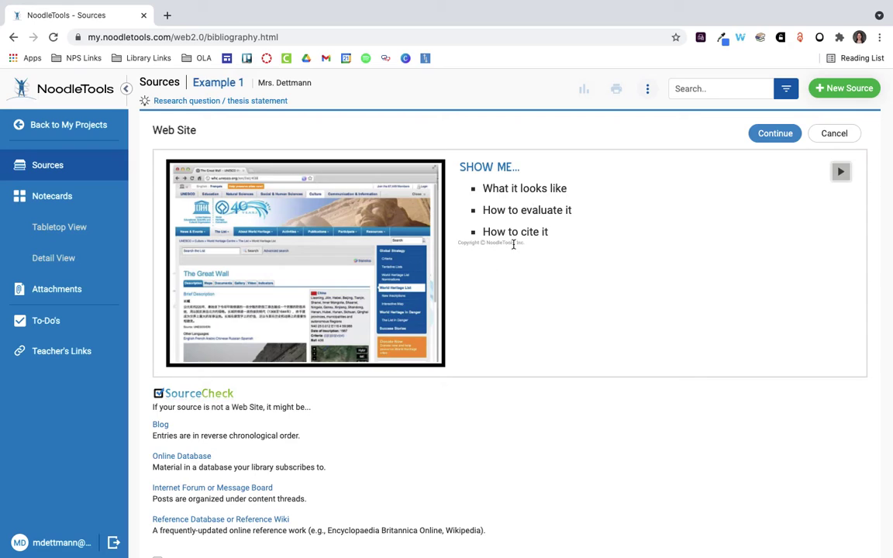
scroll(494, 323, "down", 1)
scroll(494, 323, "up", 1)
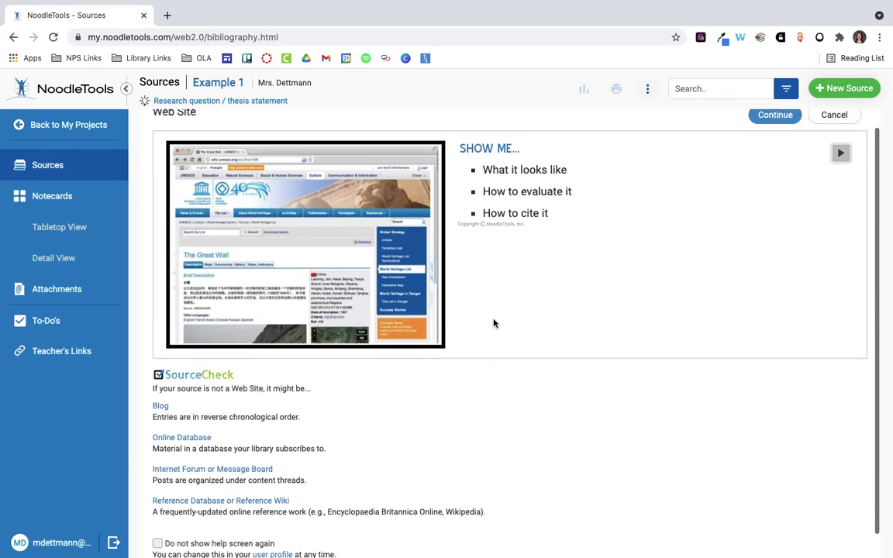
scroll(494, 324, "down", 1)
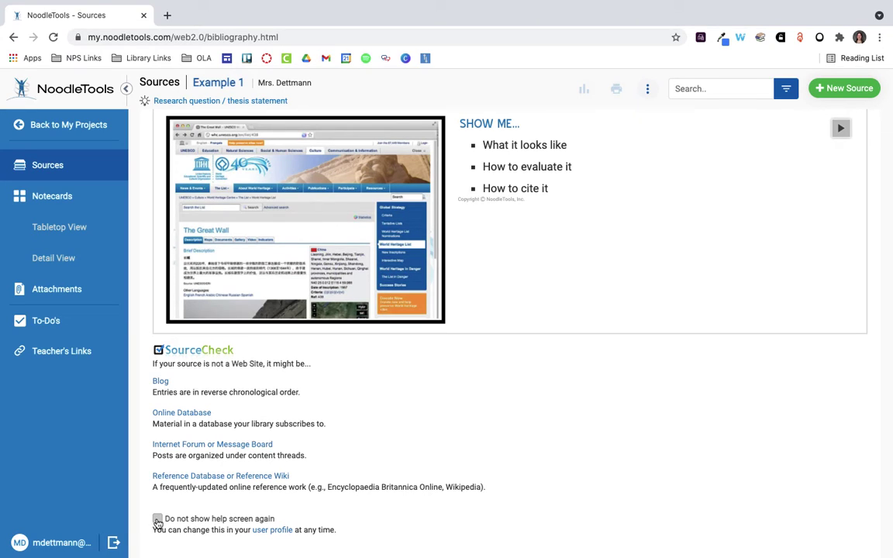
scroll(782, 288, "up", 1)
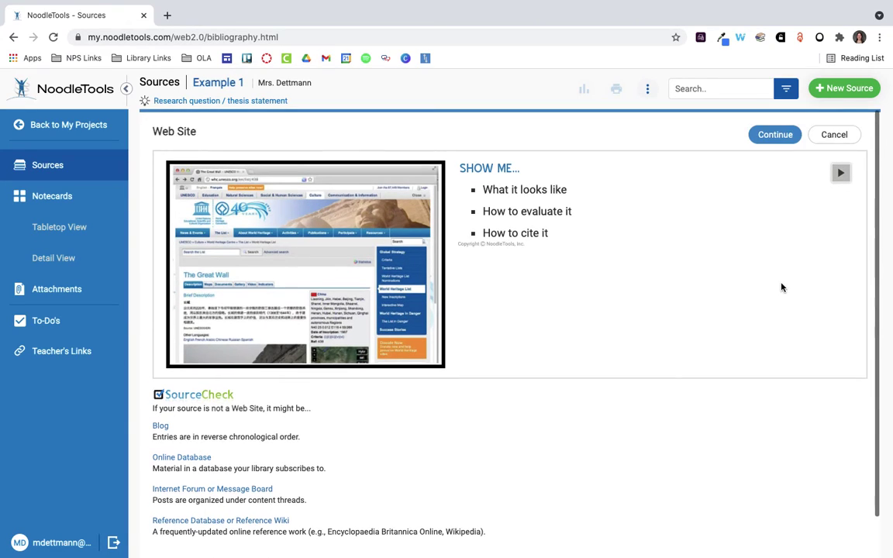
left_click(776, 135)
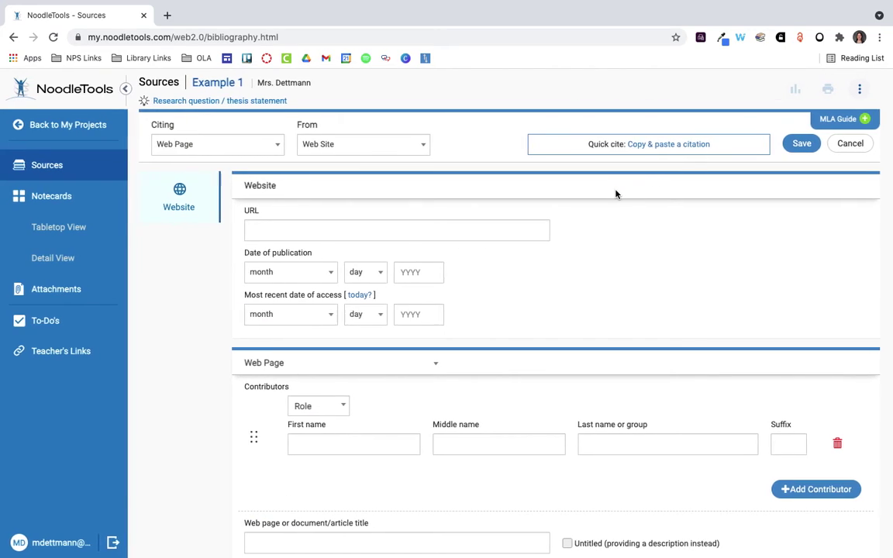
- Set the web page citation's most recent date of access to today's date, August 22, 2021
scroll(616, 194, "down", 1)
scroll(616, 194, "up", 1)
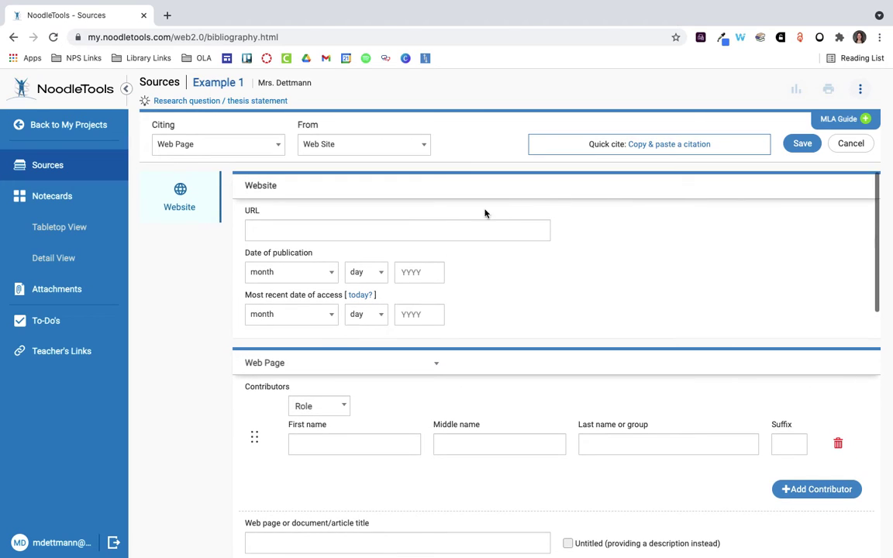
left_click(425, 232)
left_click(327, 438)
left_click(316, 230)
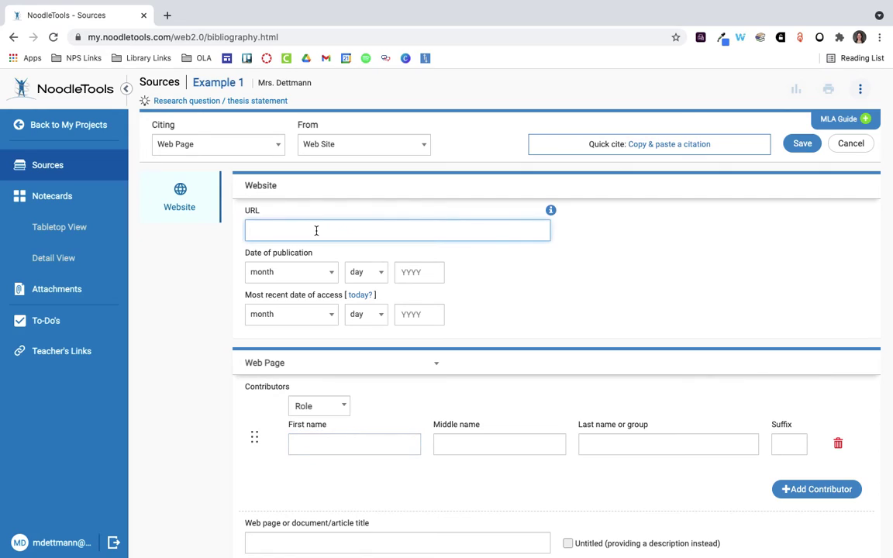
left_click(289, 278)
left_click(356, 234)
left_click(360, 297)
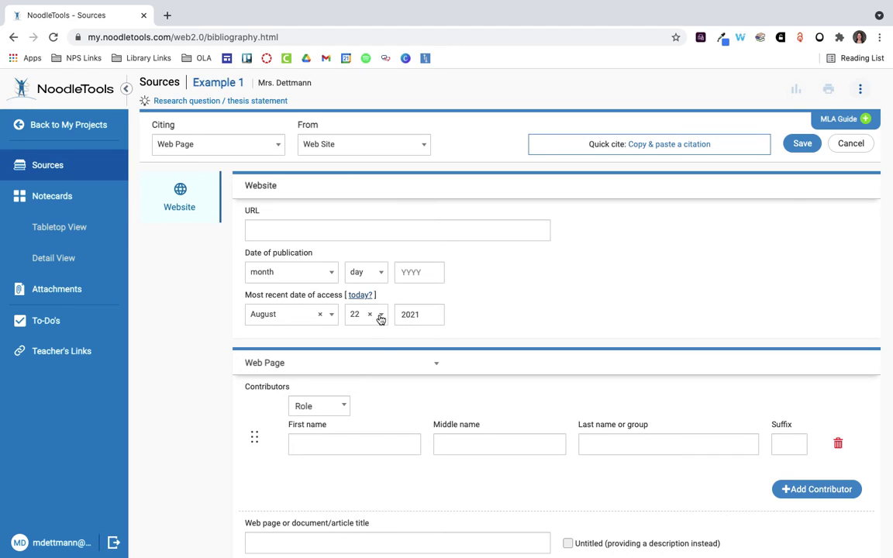
left_click(381, 318)
left_click(372, 356)
- Examine the contributor, article title and website fields of the citation form, including the required name of the website
scroll(570, 284, "down", 3)
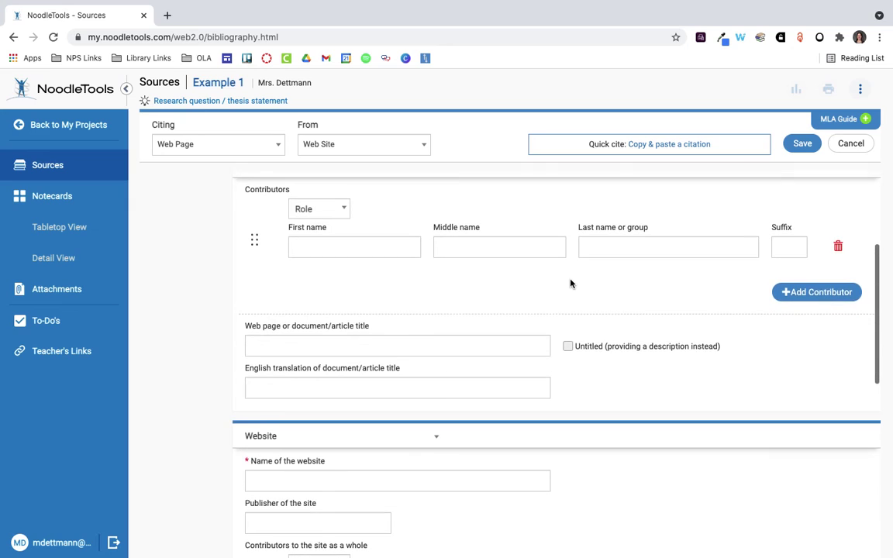
scroll(337, 341, "down", 2)
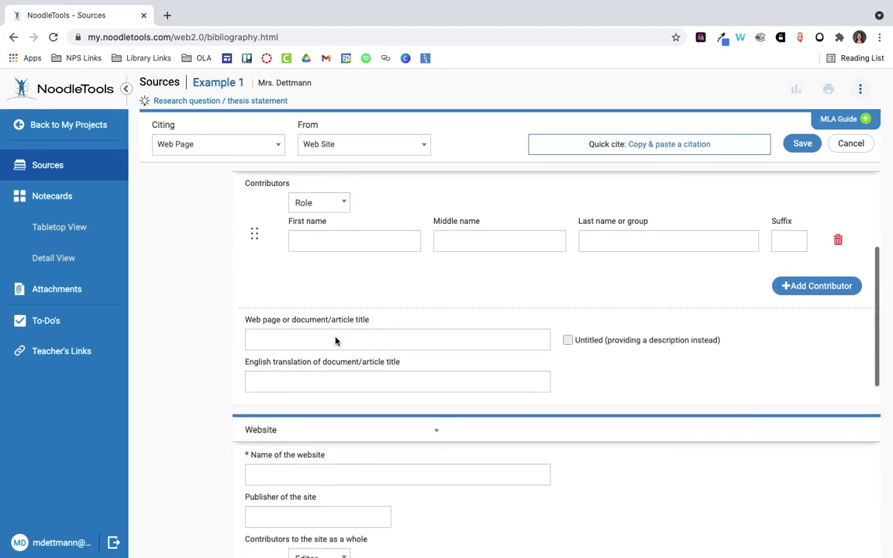
scroll(332, 345, "down", 1)
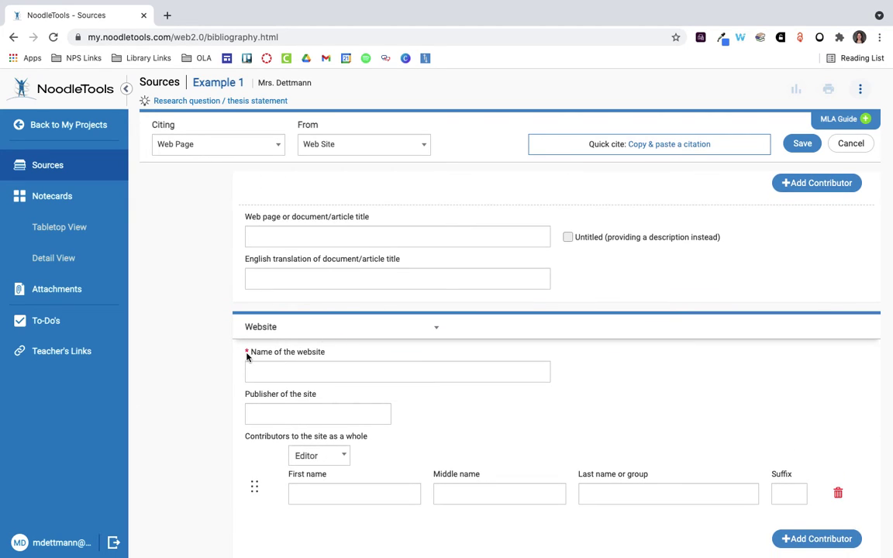
scroll(248, 355, "up", 3, "ctrl")
scroll(248, 355, "up", 3, "ctrl")
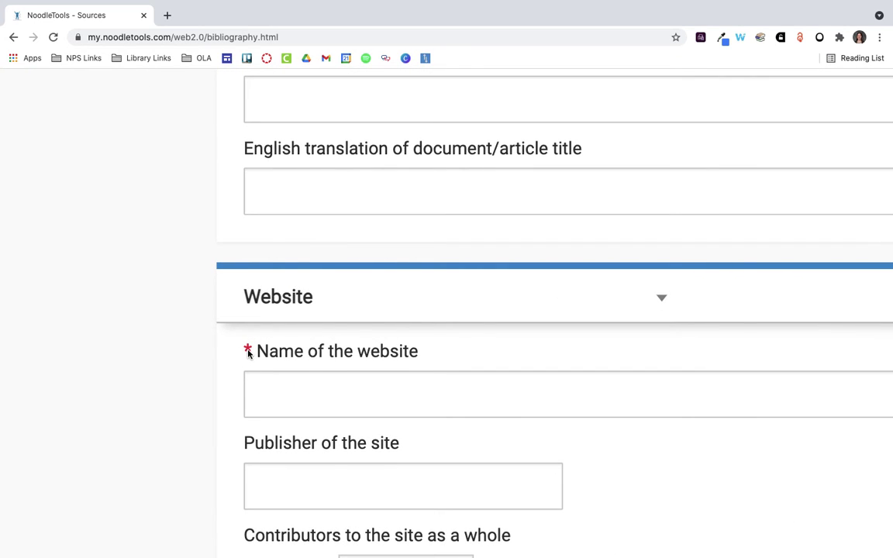
scroll(248, 353, "down", 4, "ctrl")
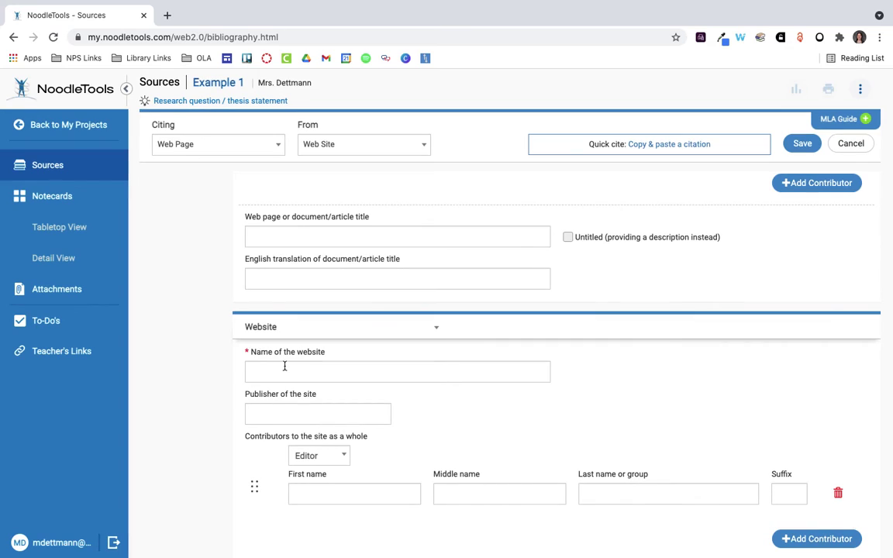
left_click(284, 373)
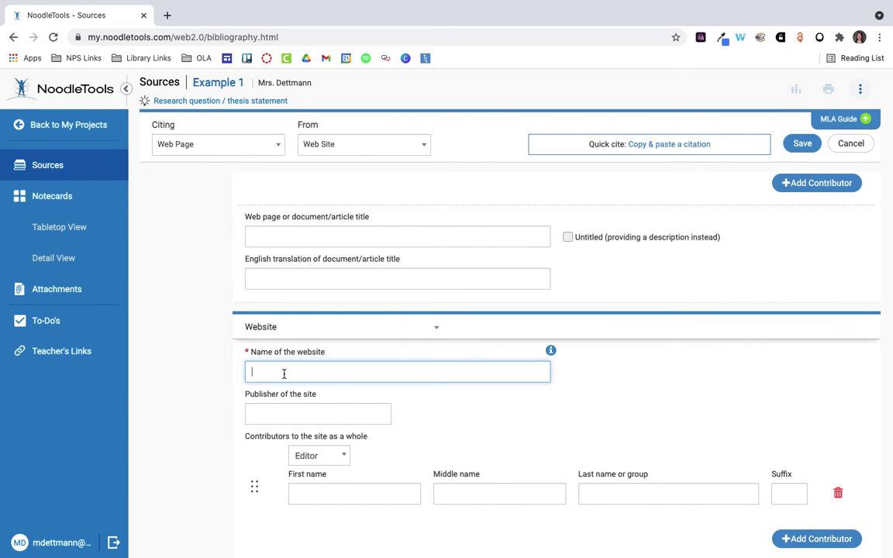
scroll(293, 402, "down", 1)
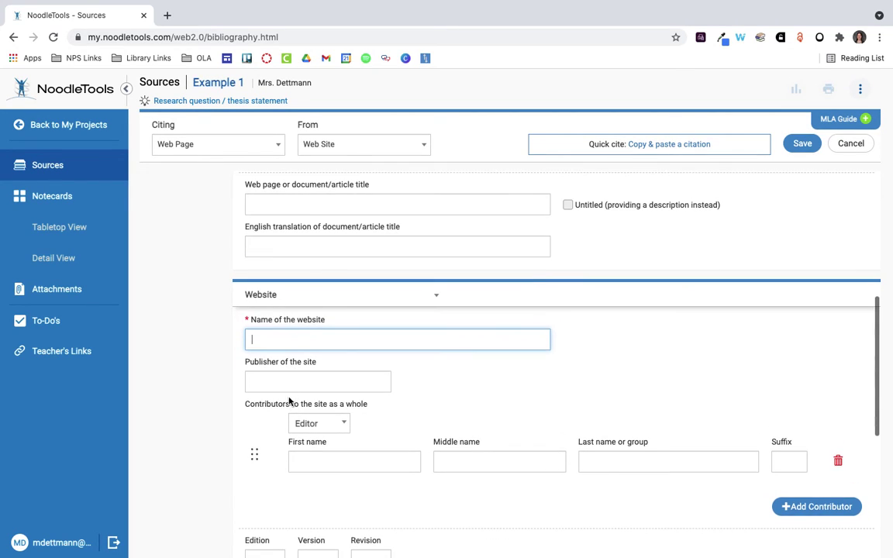
- Read the help note for the web page or document/article title field
left_click(250, 374)
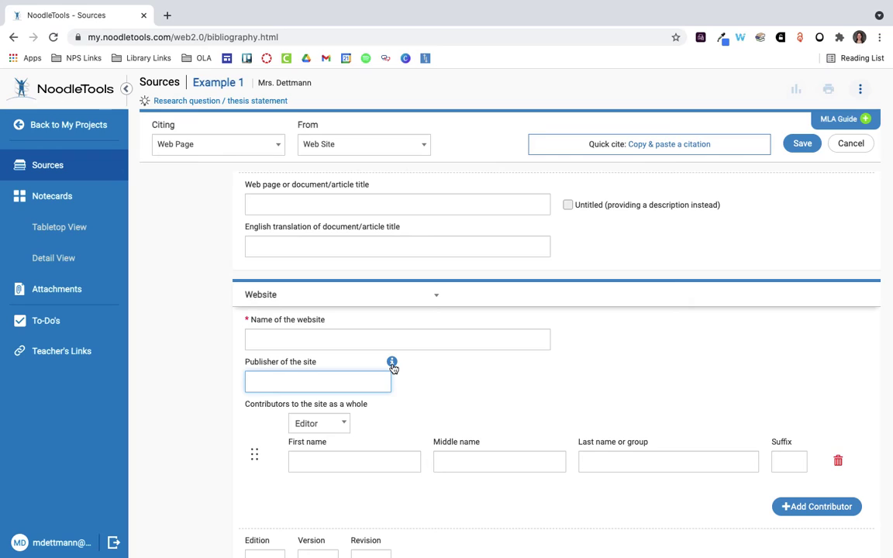
left_click(387, 246)
left_click(491, 203)
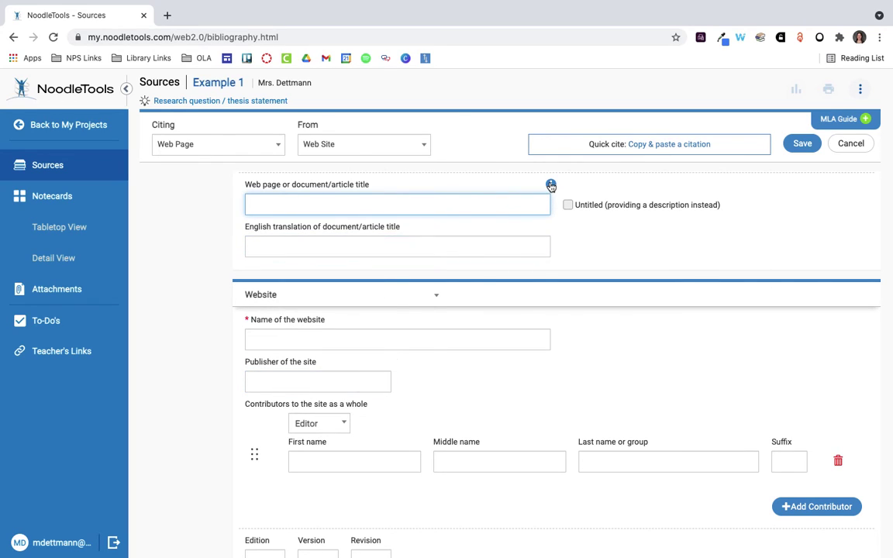
left_click(551, 185)
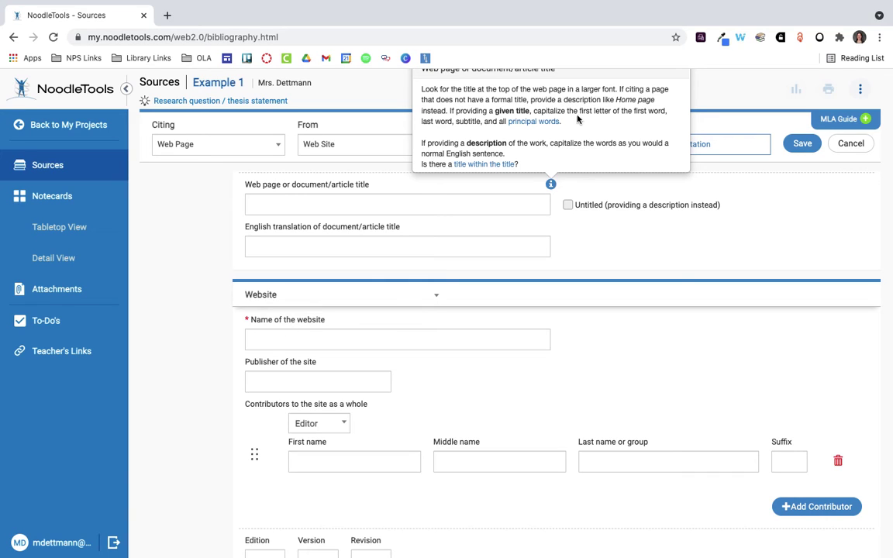
scroll(579, 224, "up", 2)
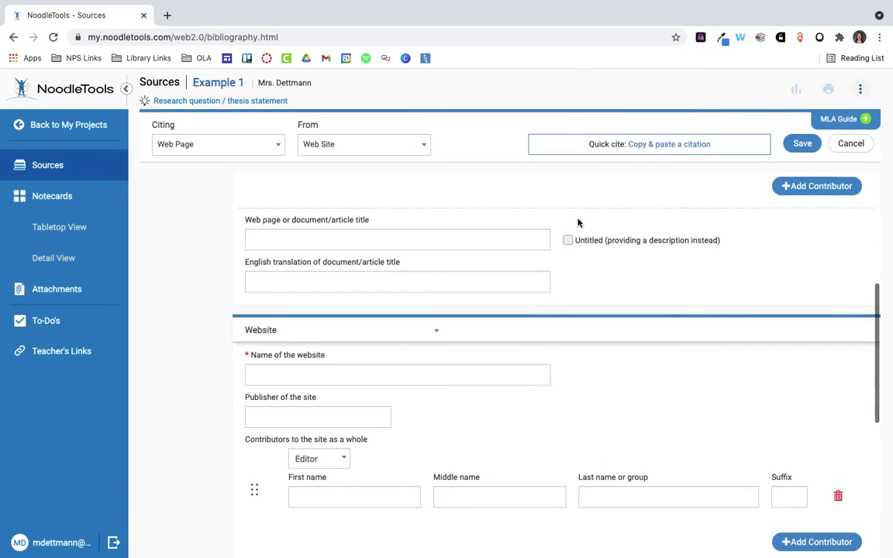
left_click(542, 265)
left_click(551, 249)
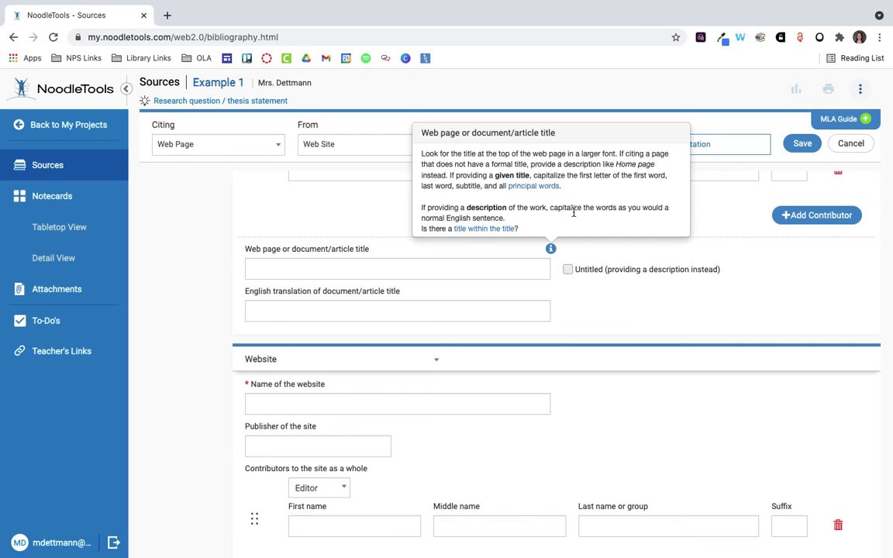
- Look over the annotation section of the citation form and leave the form without saving the source
scroll(659, 334, "down", 10)
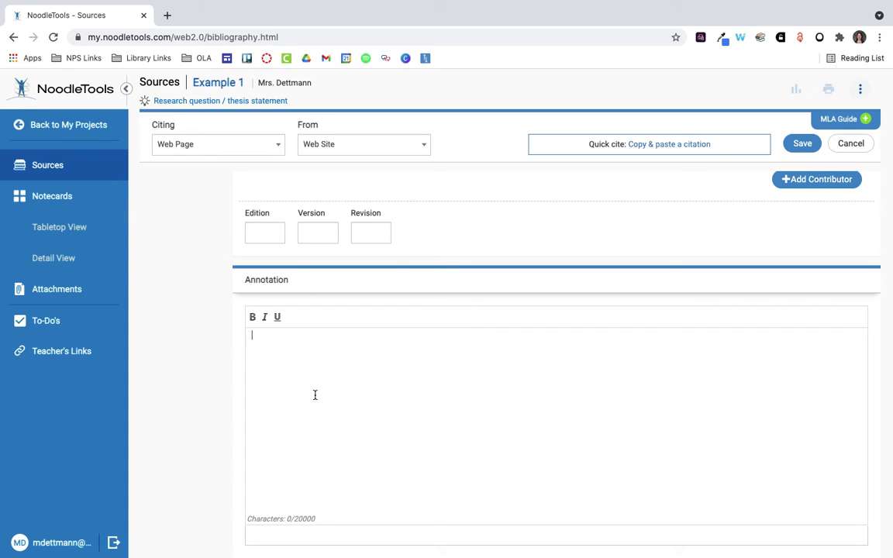
scroll(807, 235, "up", 10)
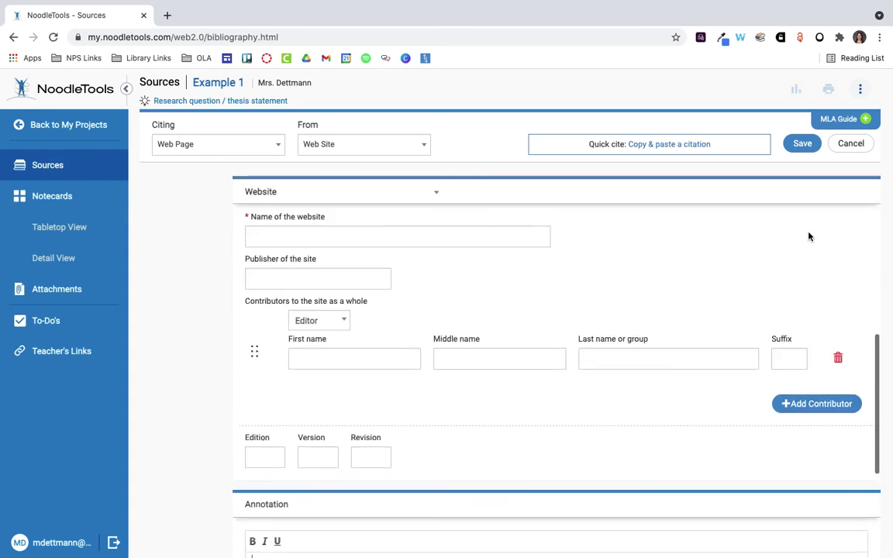
left_click(851, 144)
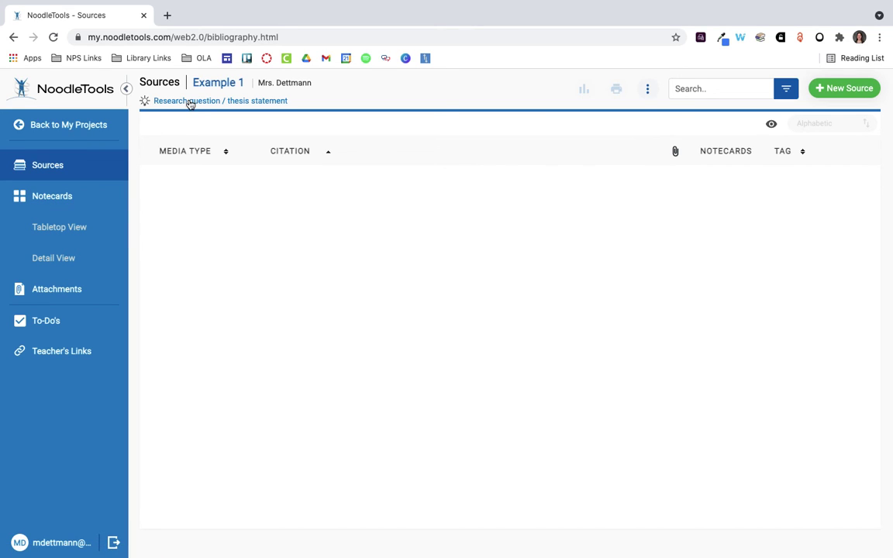
- Enter "My question is...." as the research question of the Example 1 project and return to the project list
left_click(190, 102)
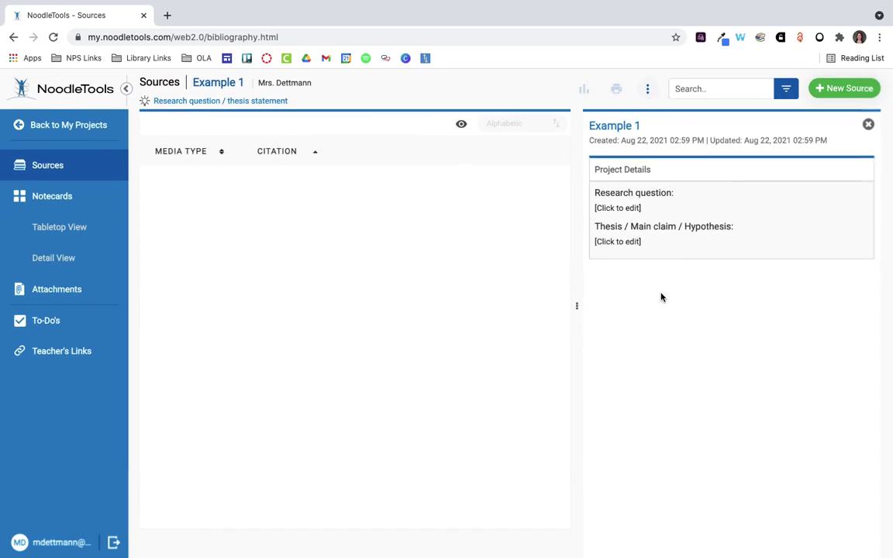
left_click(625, 209)
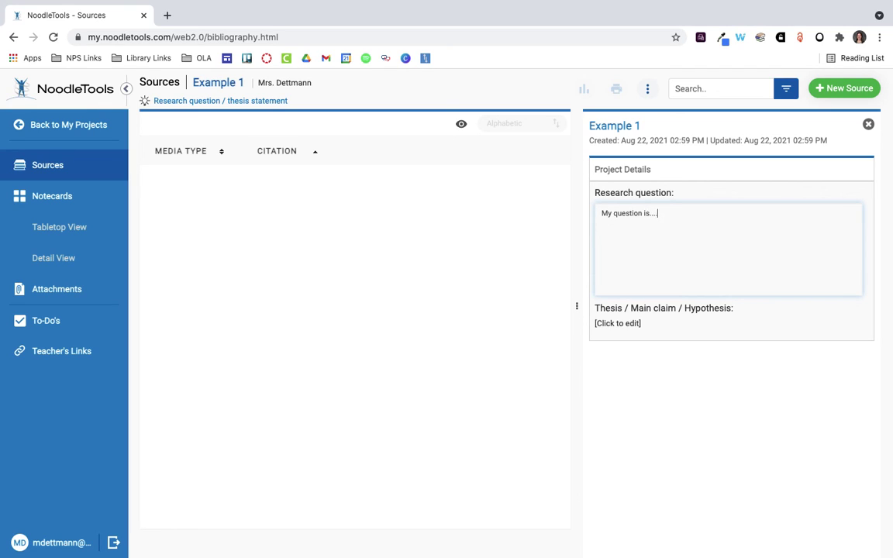
left_click(684, 364)
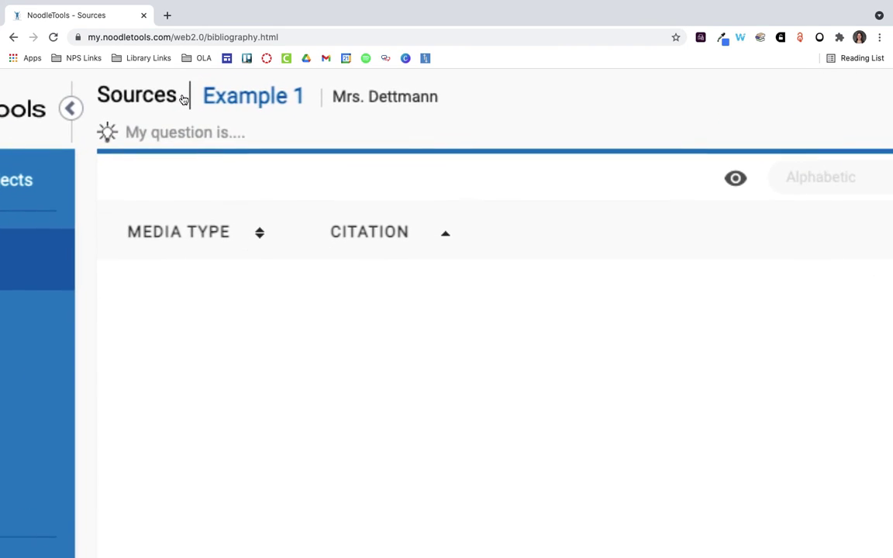
scroll(475, 220, "down", 5)
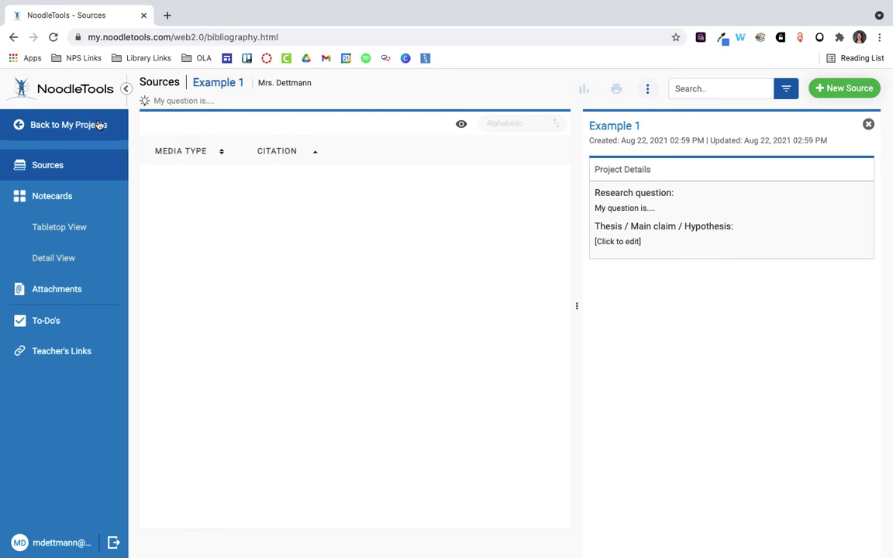
left_click(35, 128)
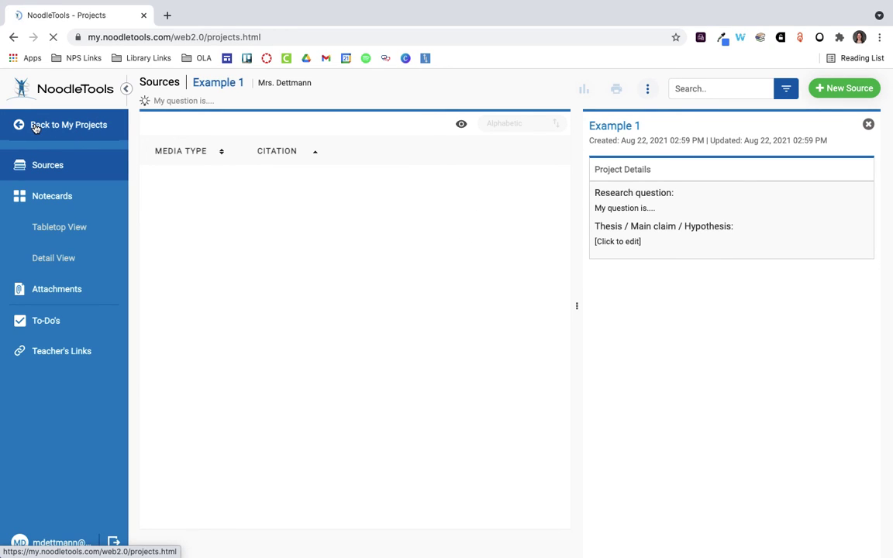